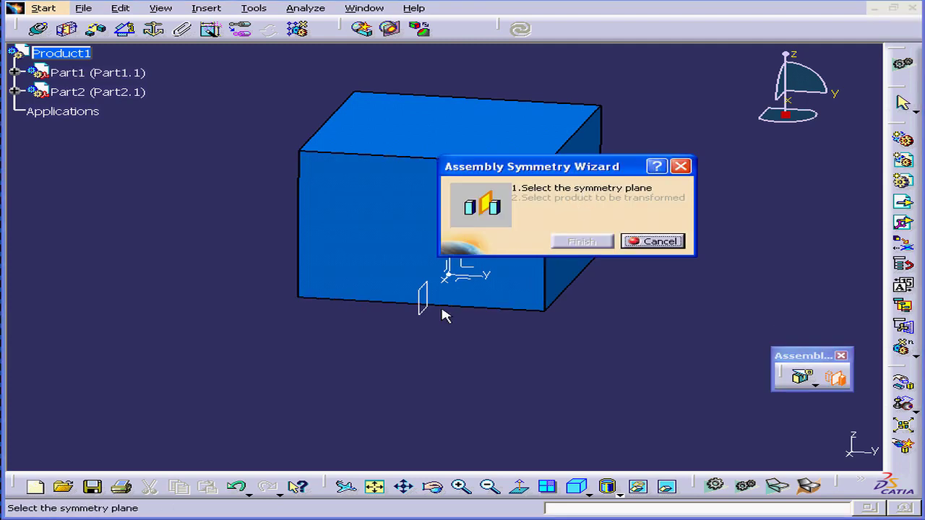
# Choose the small plane as the mirror plane and Part2's corner block as the component to mirror.
pyautogui.click(426, 309)
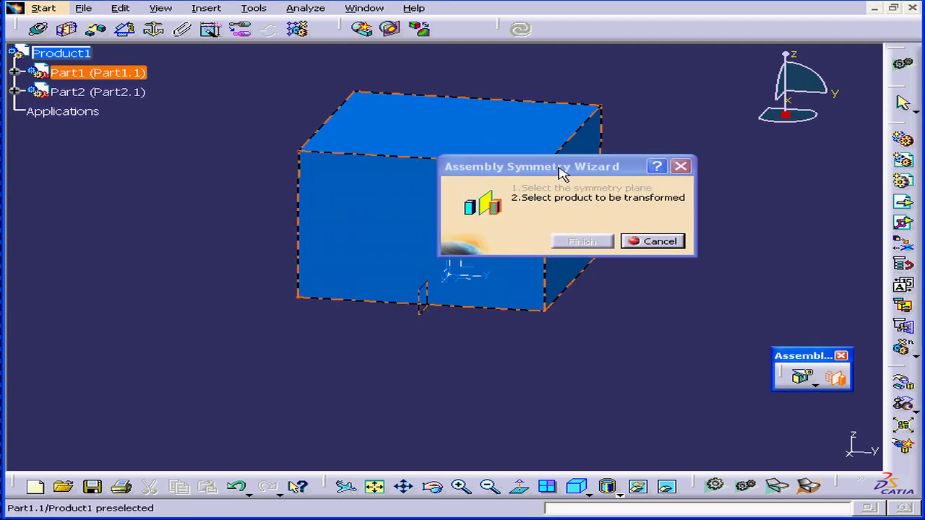
pyautogui.moveTo(560, 173); pyautogui.dragTo(718, 237)
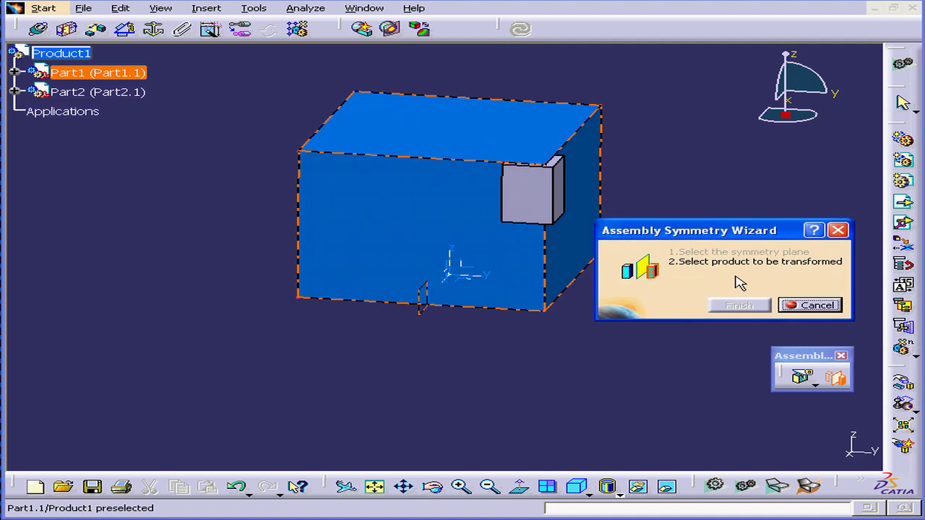
pyautogui.click(543, 196)
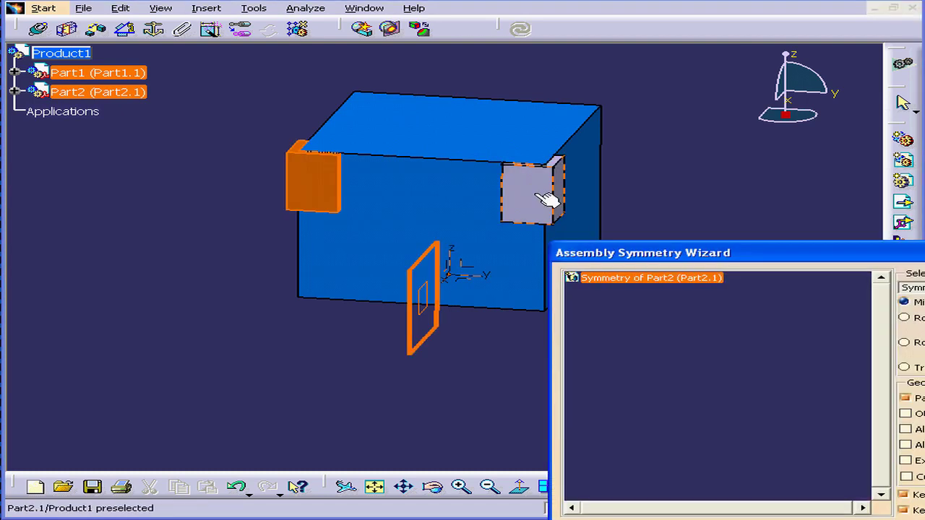
pyautogui.moveTo(723, 252); pyautogui.dragTo(675, 236)
pyautogui.moveTo(428, 182); pyautogui.dragTo(230, 225, button='middle')
pyautogui.moveTo(655, 230); pyautogui.dragTo(490, 29)
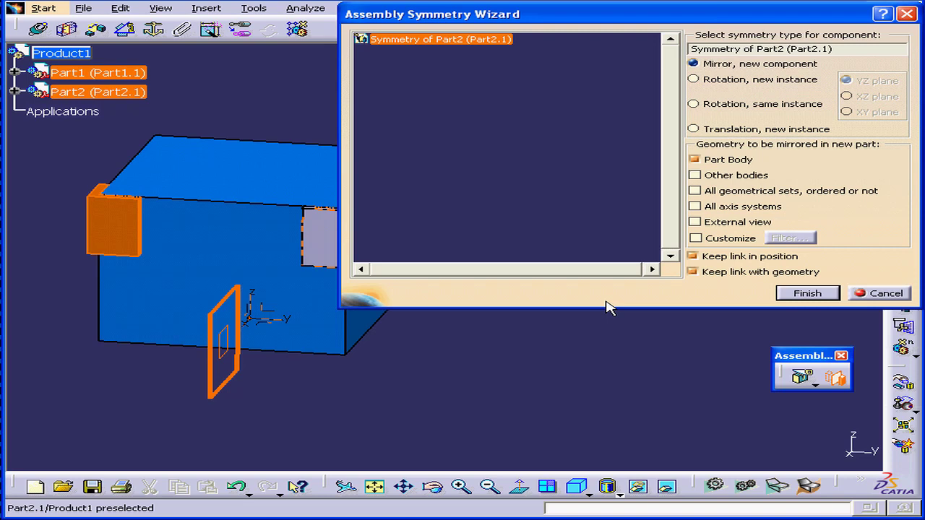
# Compare Rotation new instance and same instance about the YZ and XY planes, finishing on same instance about XY.
pyautogui.click(691, 81)
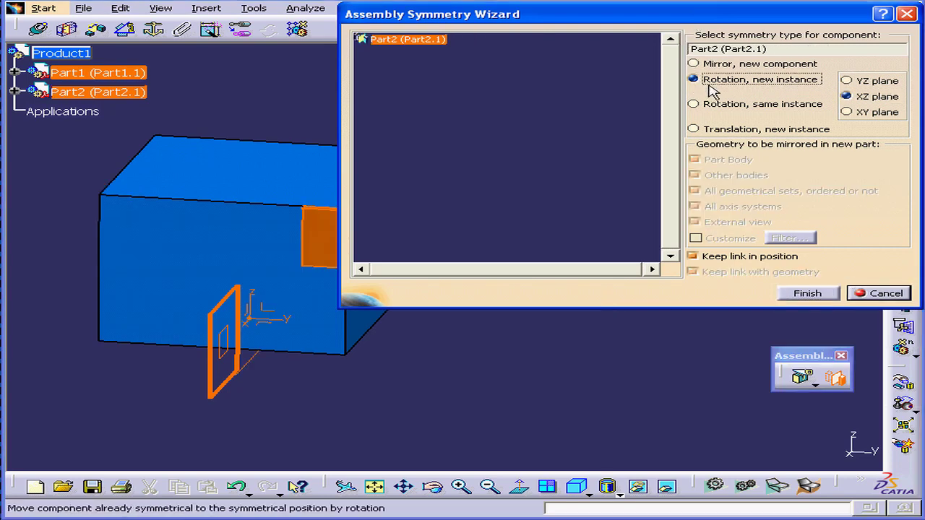
pyautogui.click(853, 81)
pyautogui.click(852, 114)
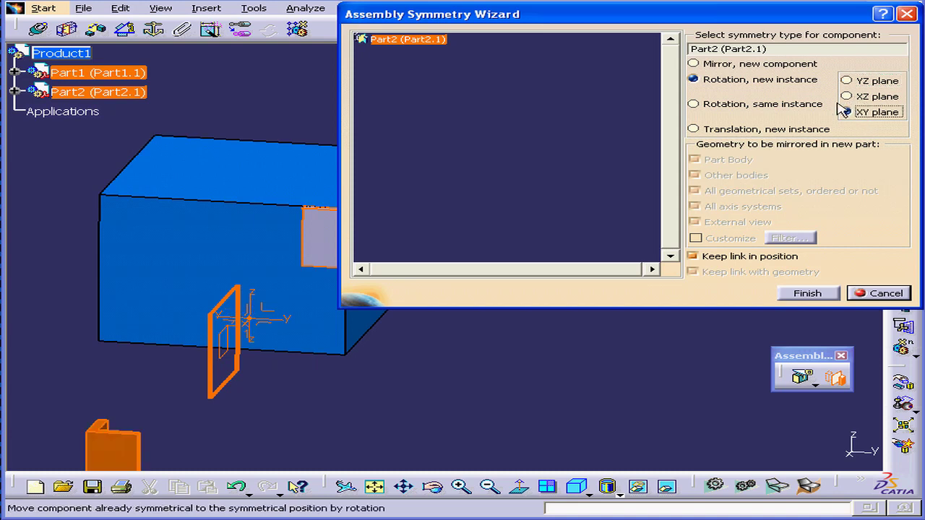
pyautogui.click(694, 104)
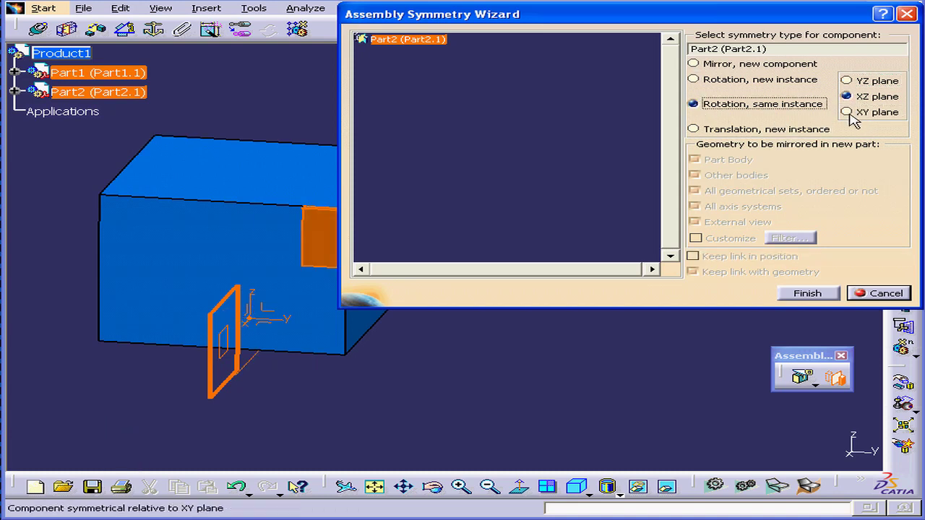
pyautogui.click(849, 82)
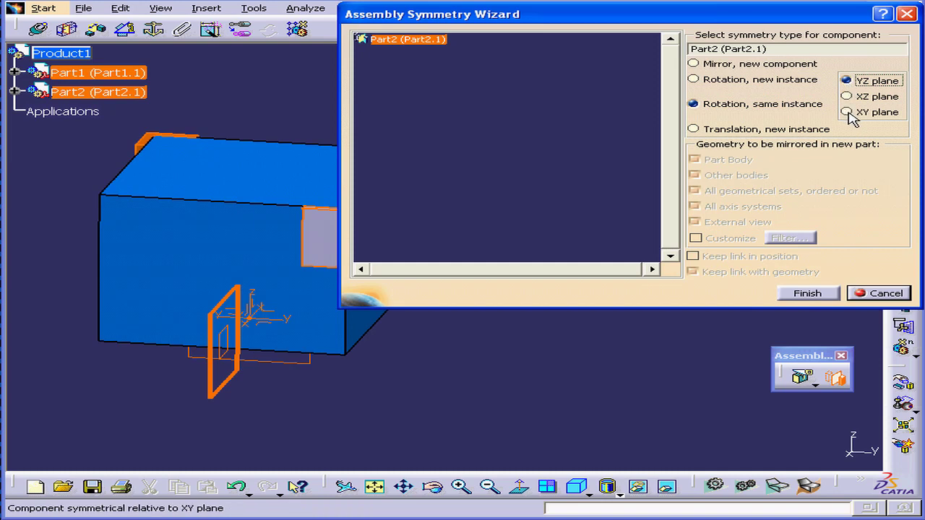
pyautogui.click(849, 113)
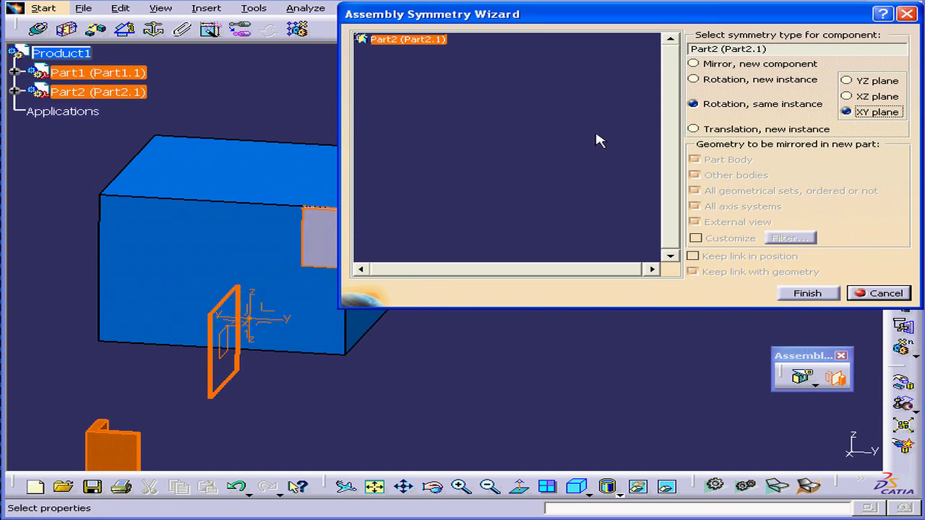
# Switch back to Mirror, new component and finish, creating the Symmetry of Part2 on the opposite corner.
pyautogui.click(694, 63)
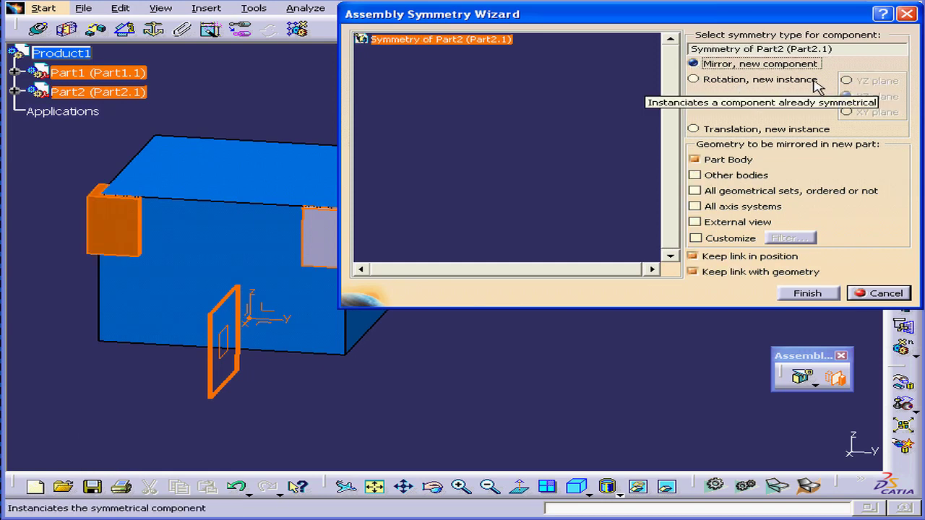
pyautogui.click(825, 296)
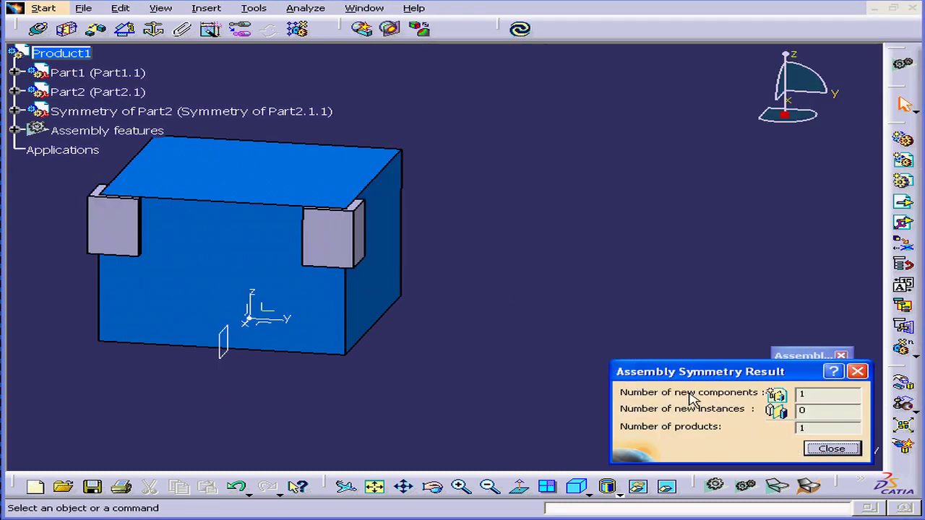
pyautogui.click(831, 449)
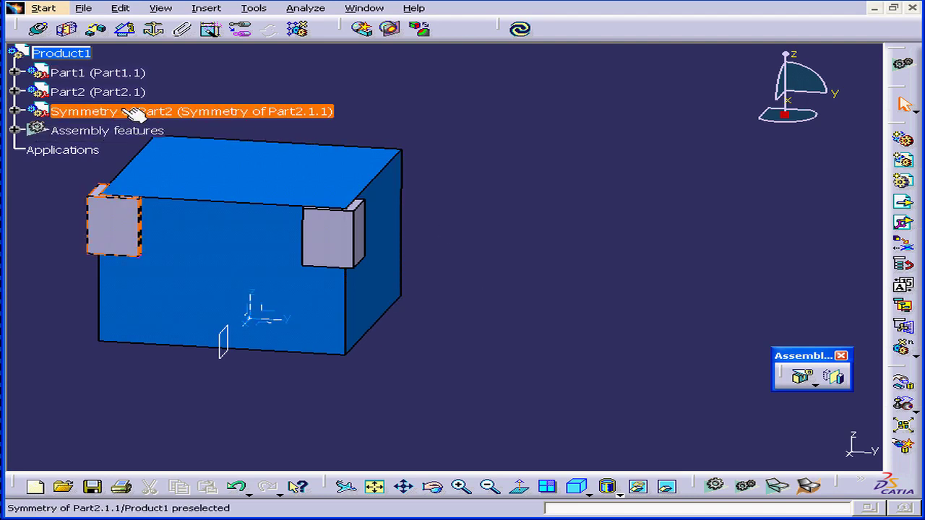
# Expand Part2 in the tree and activate its PartBody for part editing.
pyautogui.click(15, 92)
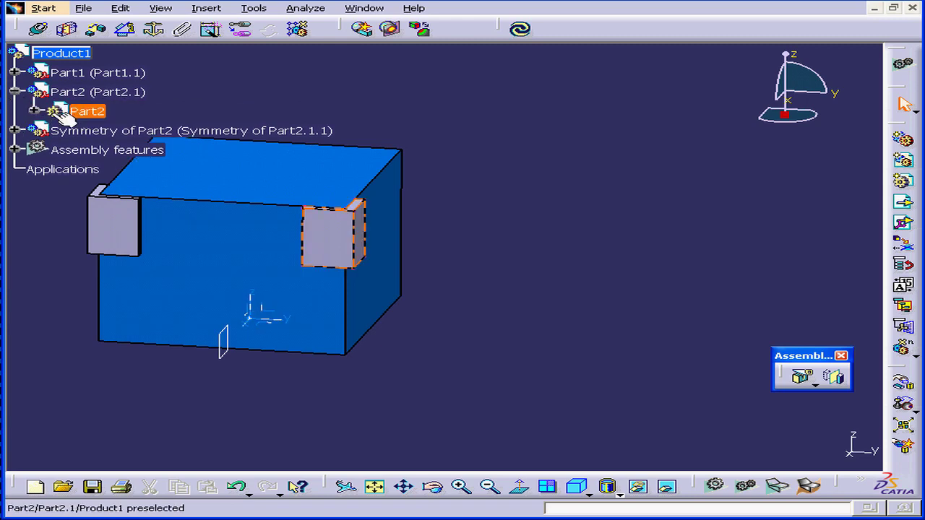
pyautogui.click(34, 111)
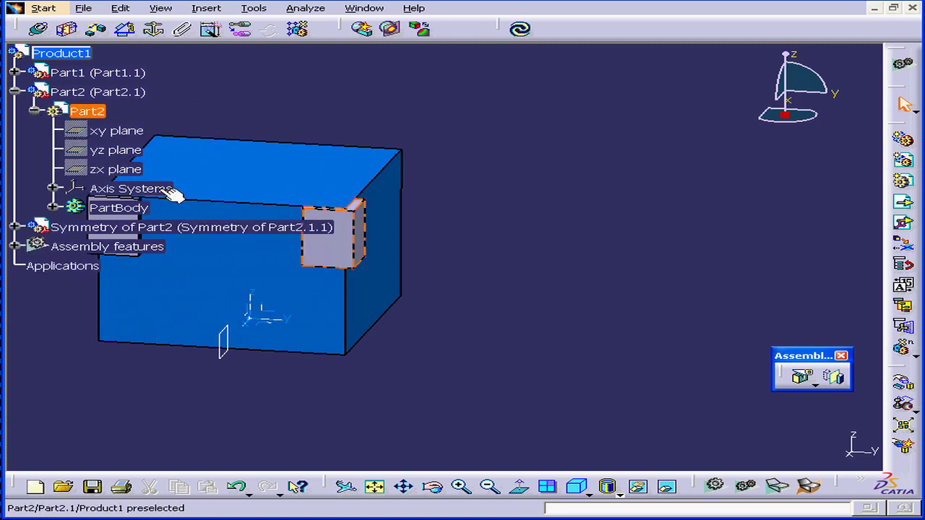
pyautogui.doubleClick(109, 208)
pyautogui.moveTo(295, 239); pyautogui.dragTo(467, 201, button='middle')
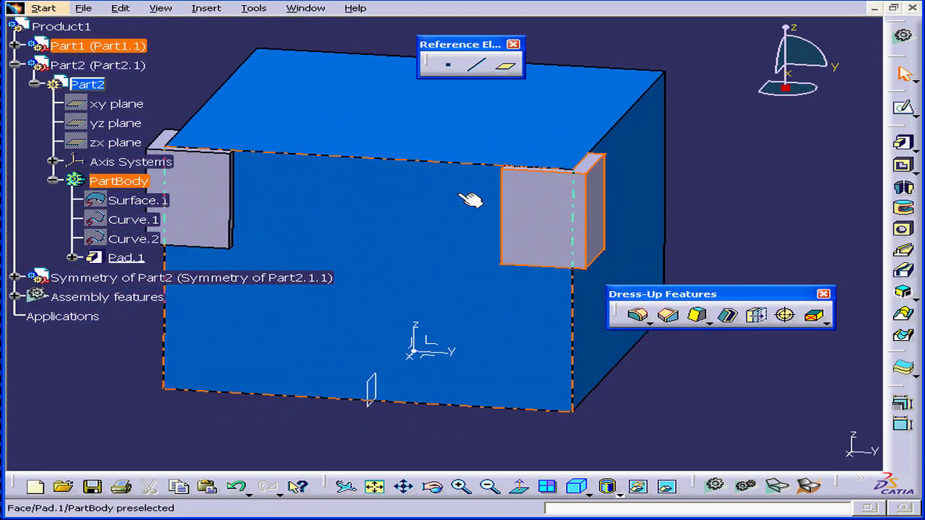
pyautogui.click(523, 225)
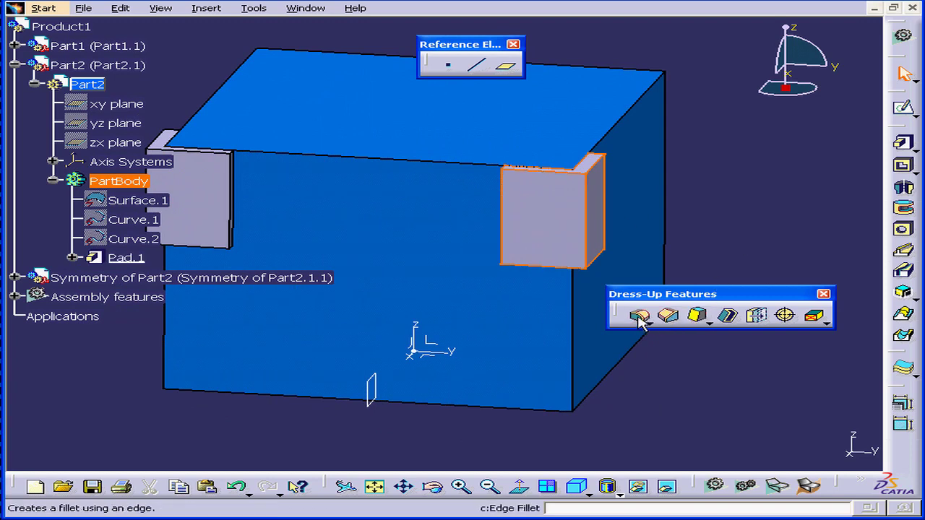
pyautogui.press('Escape')
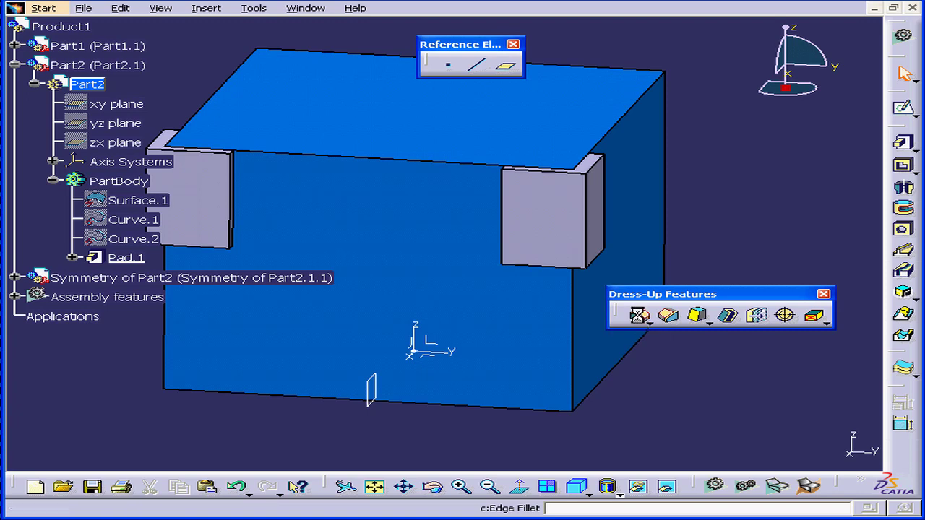
# Add a 1mm edge fillet to the corner block's vertical edge.
pyautogui.click(640, 316)
pyautogui.click(589, 247)
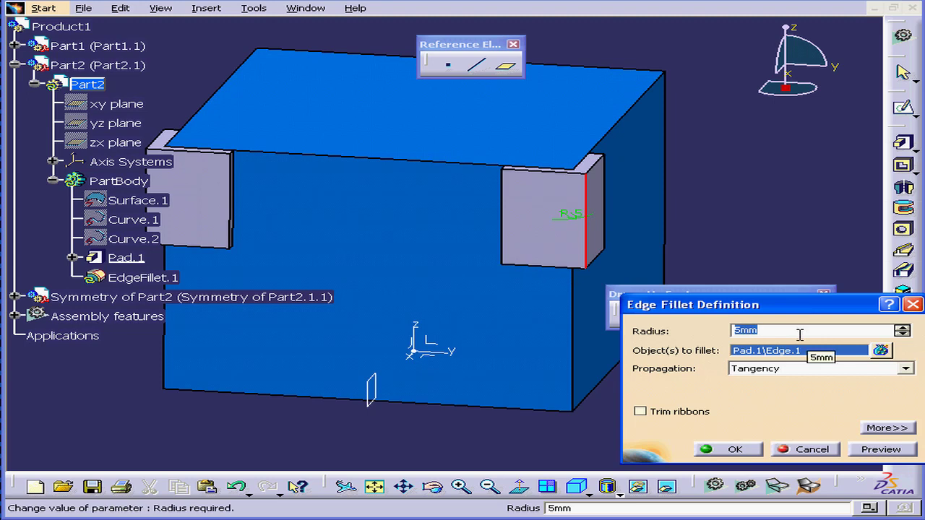
pyautogui.write('1')
pyautogui.press('Return')
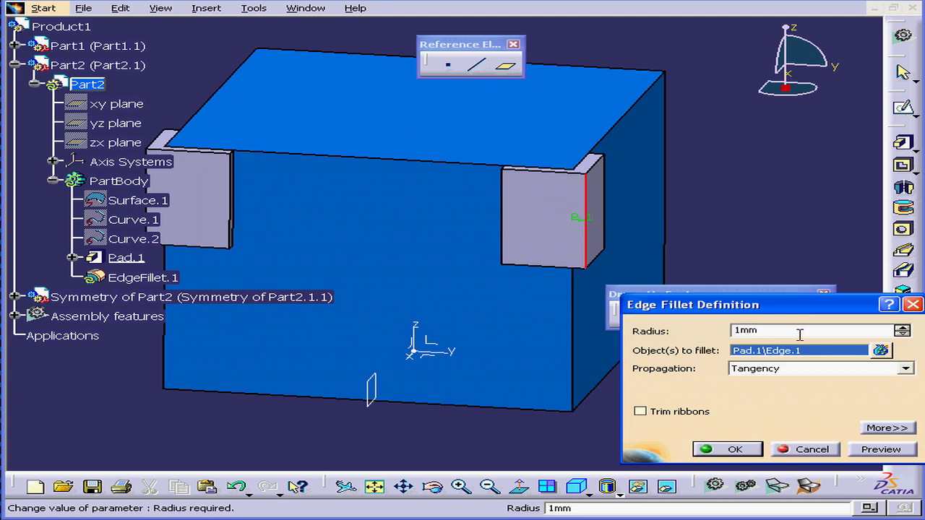
pyautogui.click(734, 450)
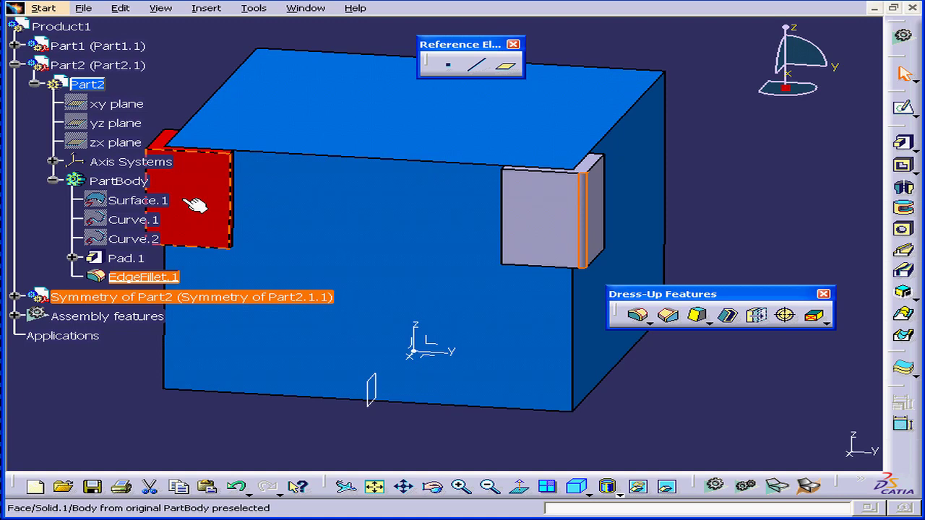
# Return to Product1, run Update All, and orbit to confirm the mirrored block has the 1mm fillet.
pyautogui.doubleClick(69, 29)
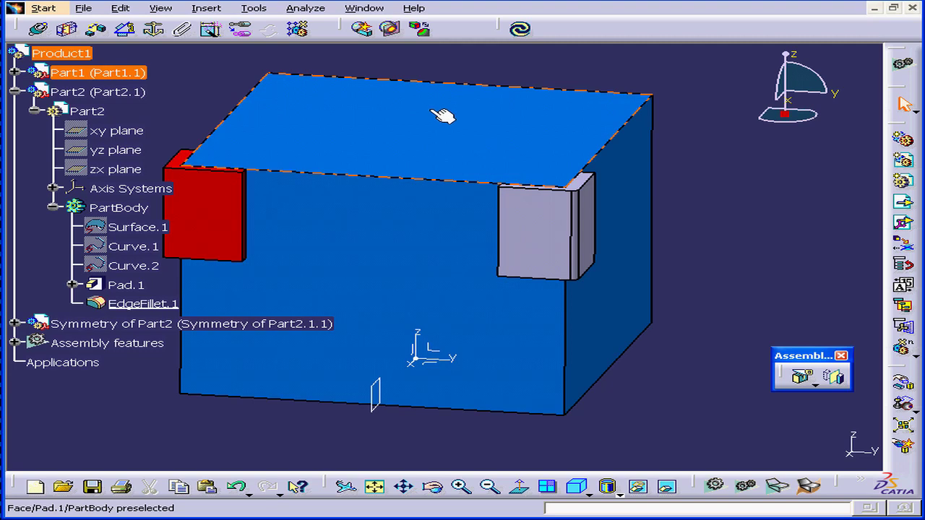
pyautogui.click(520, 30)
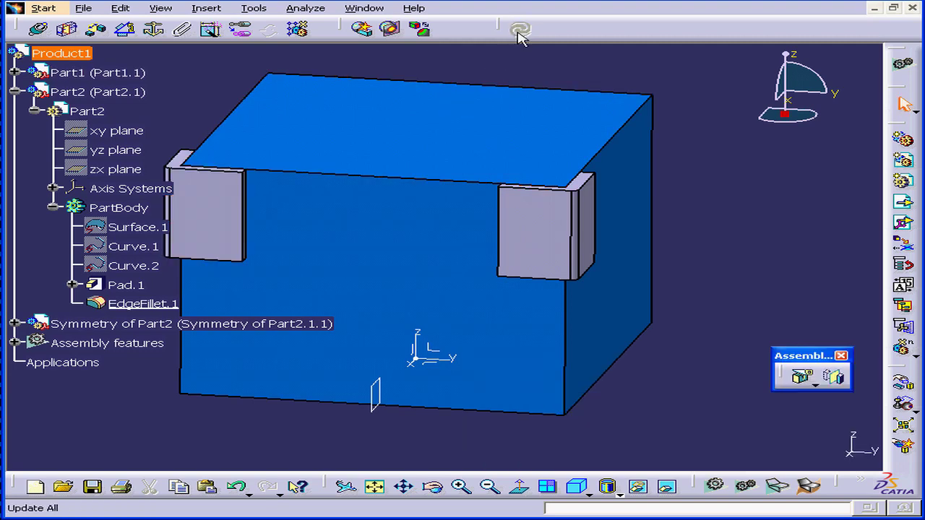
pyautogui.moveTo(361, 201); pyautogui.dragTo(258, 192, button='middle')
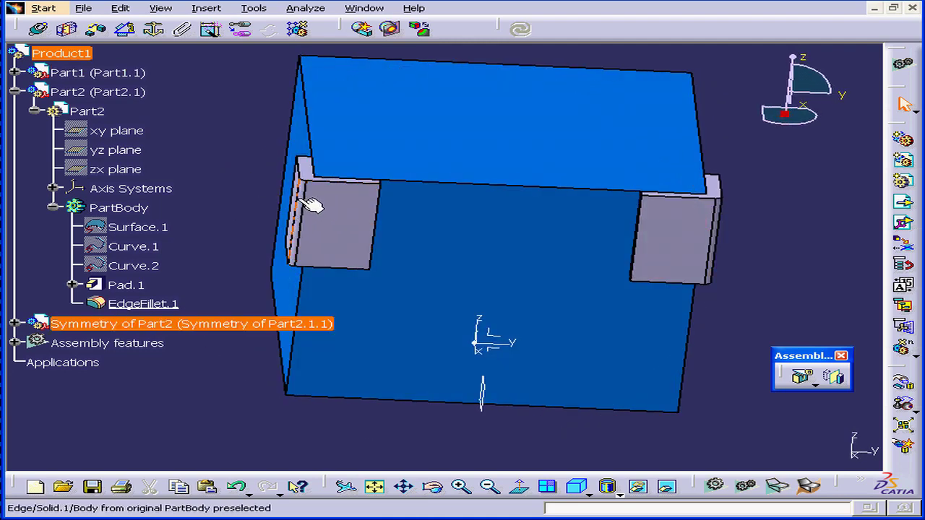
pyautogui.moveTo(403, 202); pyautogui.dragTo(352, 182, button='middle')
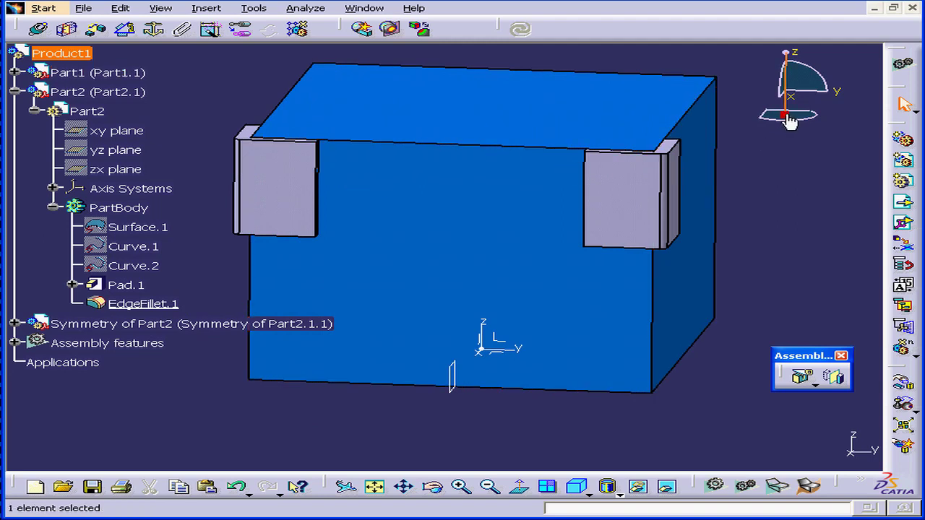
# Move Part2's block down the box face with the compass and update so the mirror follows.
pyautogui.moveTo(787, 122); pyautogui.dragTo(641, 200)
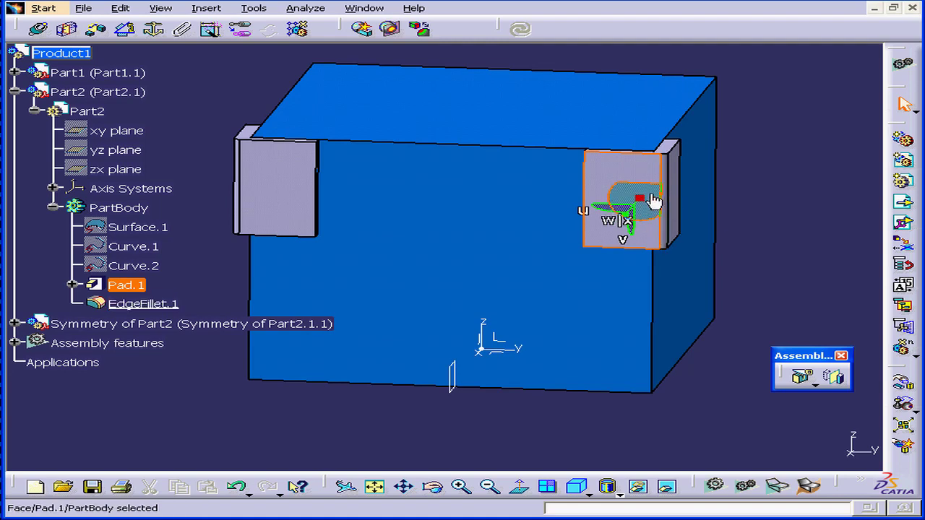
pyautogui.moveTo(659, 216); pyautogui.dragTo(646, 345)
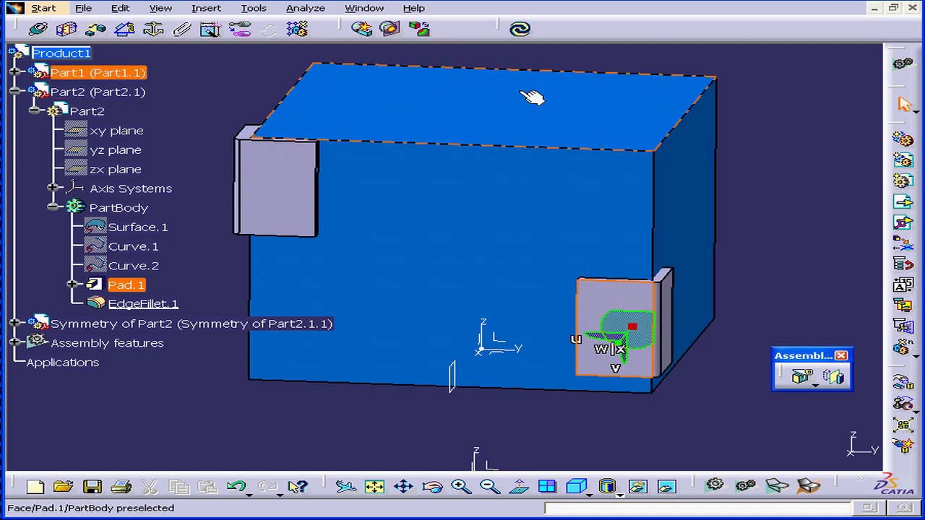
pyautogui.click(521, 29)
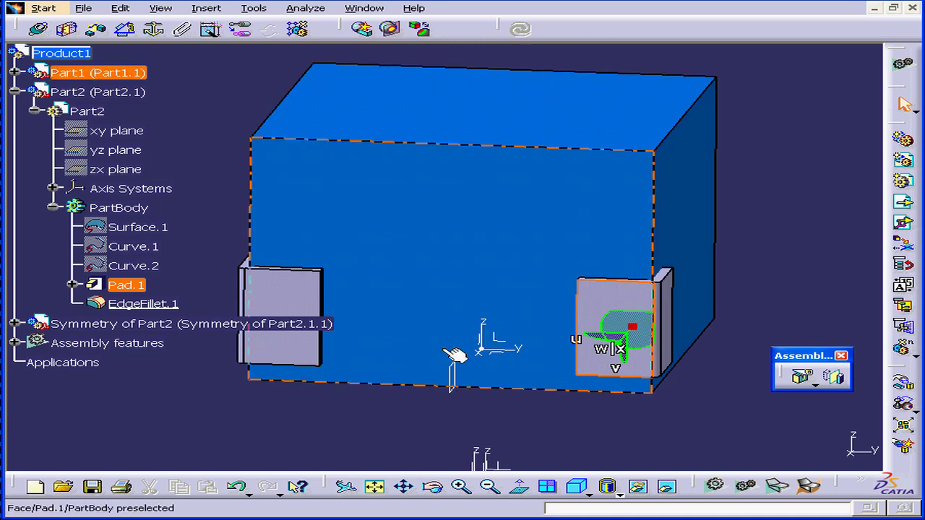